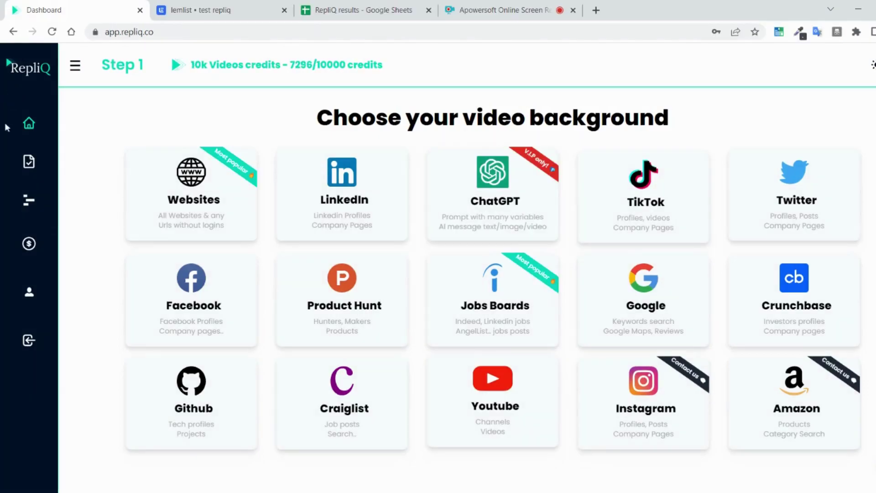
# Step: Open the finished video batches and preview the newest batch, Csv N°120
pyautogui.click(29, 167)
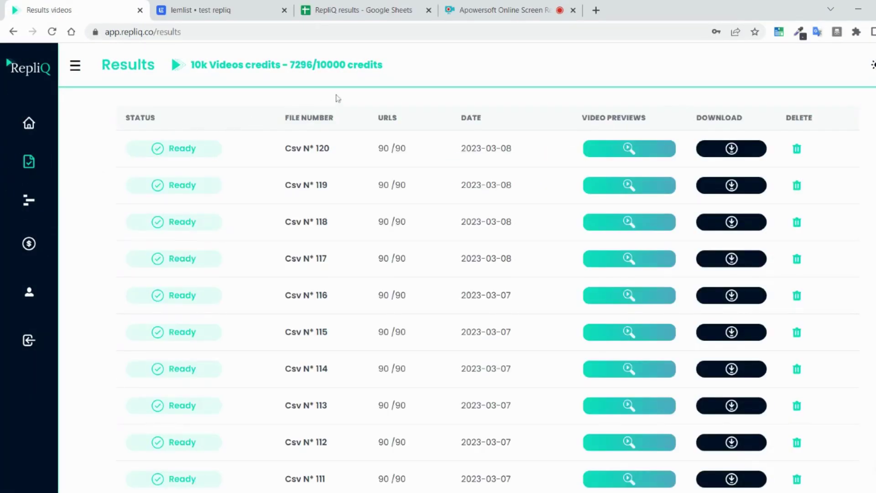
pyautogui.scroll(-8, 291, 197)
pyautogui.scroll(4, 378, 257)
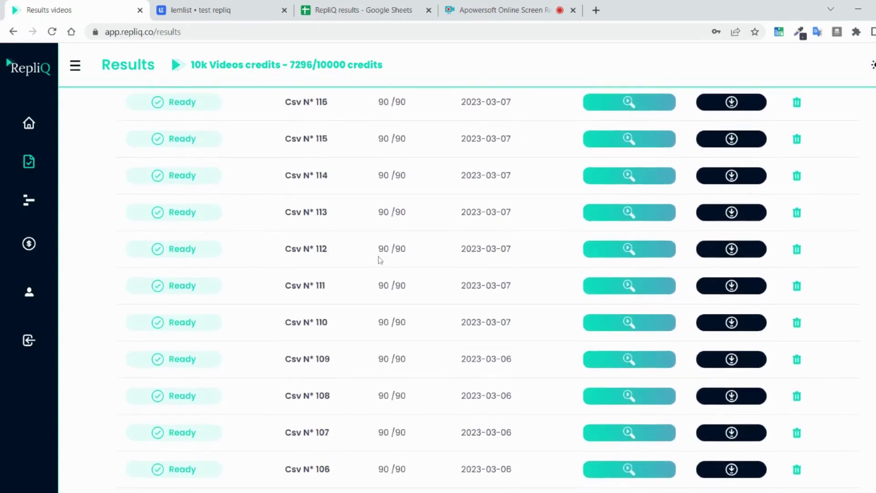
pyautogui.scroll(4, 380, 260)
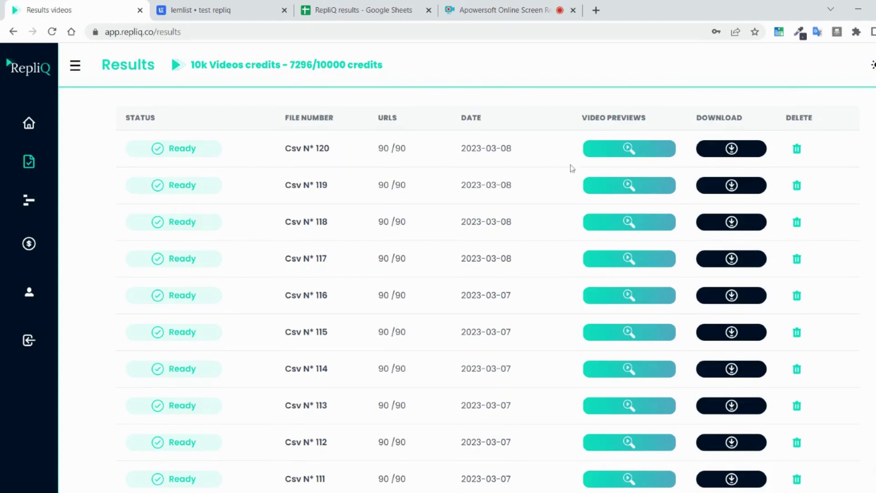
pyautogui.click(639, 154)
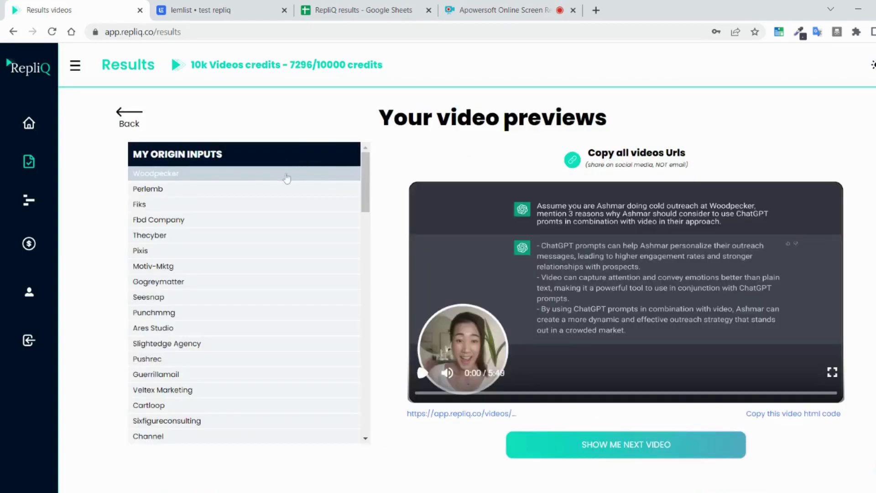
# Step: Step through the leads' videos to Pushrec and copy its video HTML embed code
pyautogui.click(256, 219)
pyautogui.click(251, 235)
pyautogui.click(250, 268)
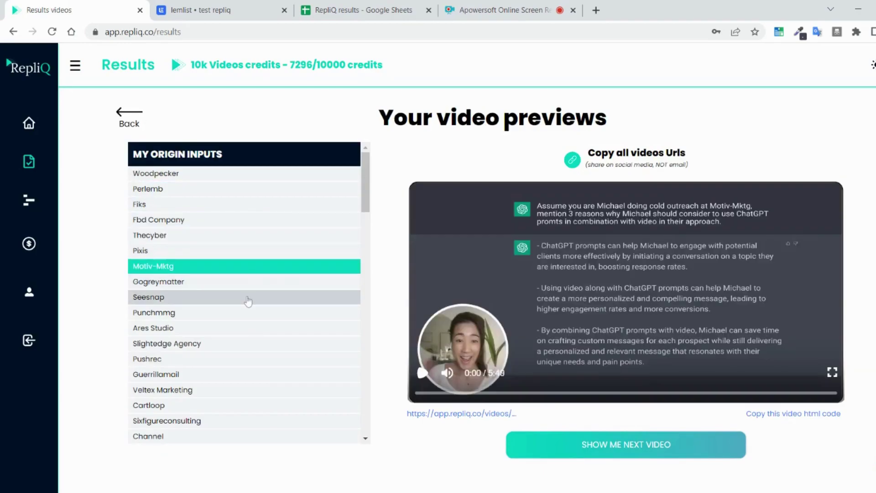
pyautogui.click(251, 301)
pyautogui.click(253, 313)
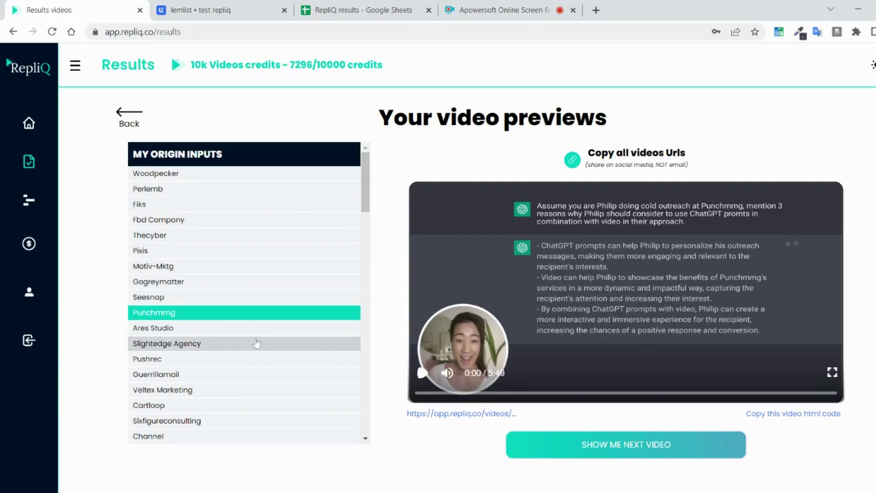
pyautogui.click(254, 343)
pyautogui.click(254, 360)
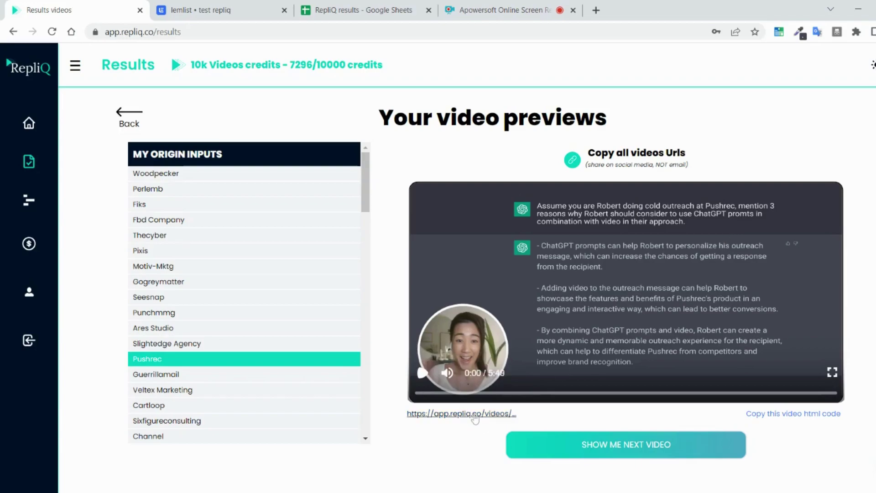
pyautogui.click(795, 414)
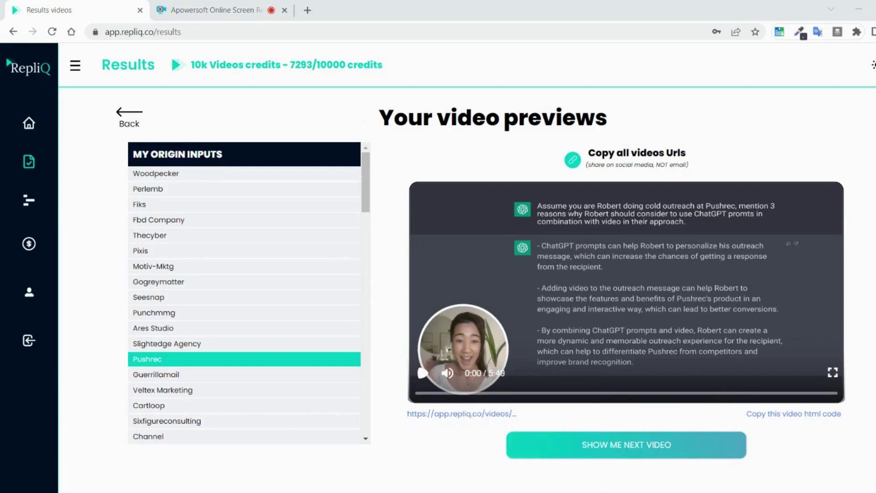
# Step: Paste Pushrec's video embed code into a new Gmail draft
pyautogui.click(641, 470)
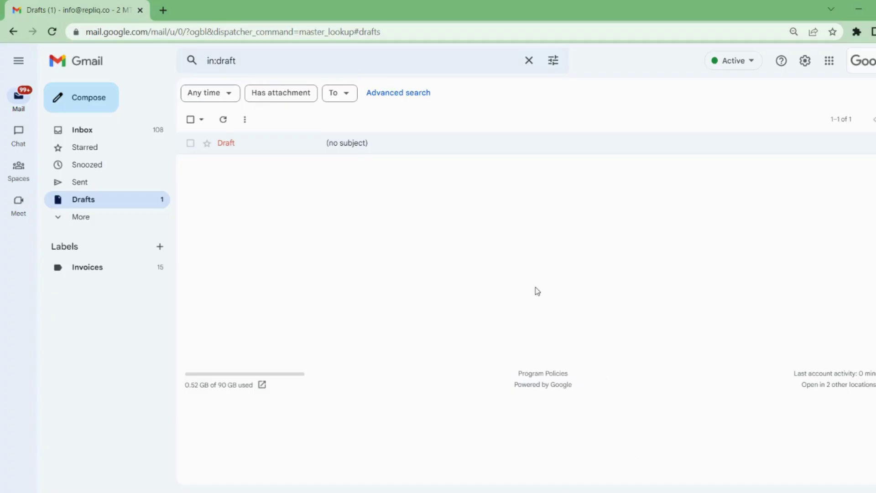
pyautogui.click(107, 102)
pyautogui.write('A video for you ☝️ Robert - Watch Video')
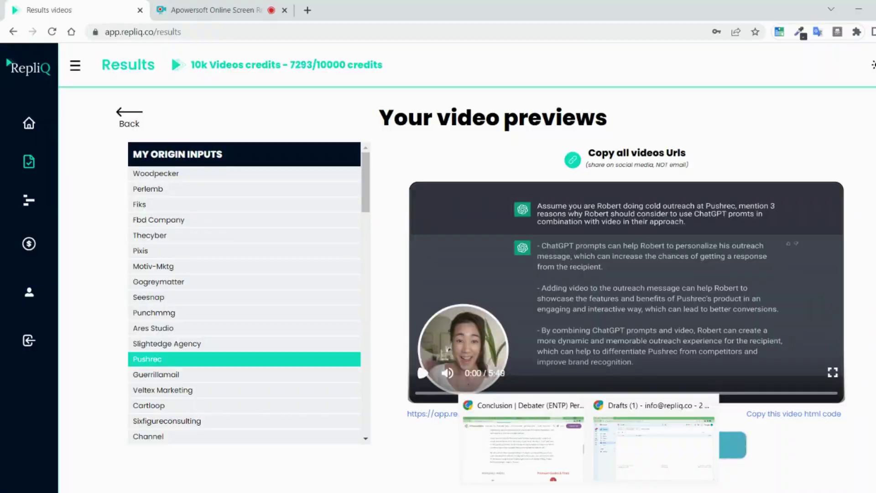
# Step: Download Csv N°120's results from the batch list and bring up the results spreadsheet
pyautogui.click(547, 438)
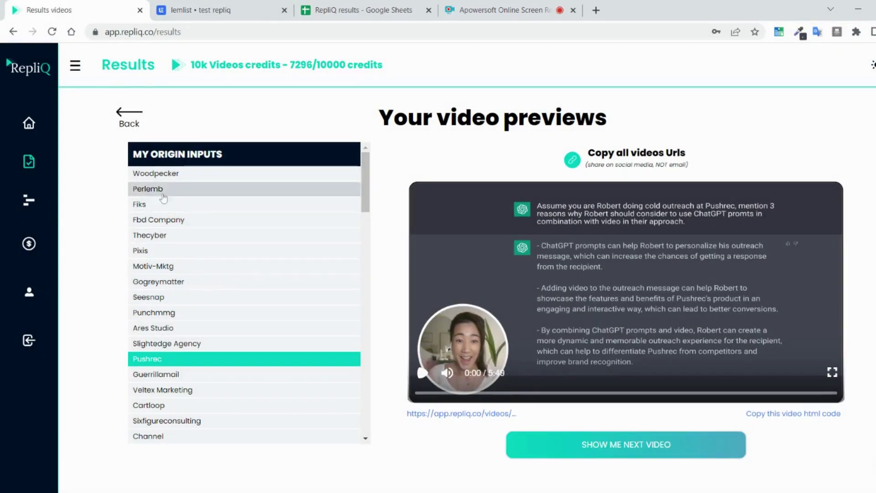
pyautogui.click(138, 117)
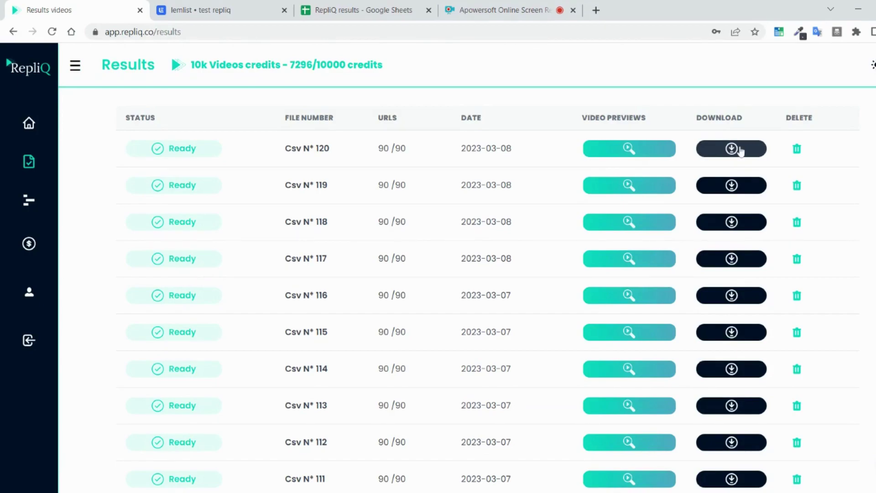
pyautogui.click(731, 149)
pyautogui.click(358, 11)
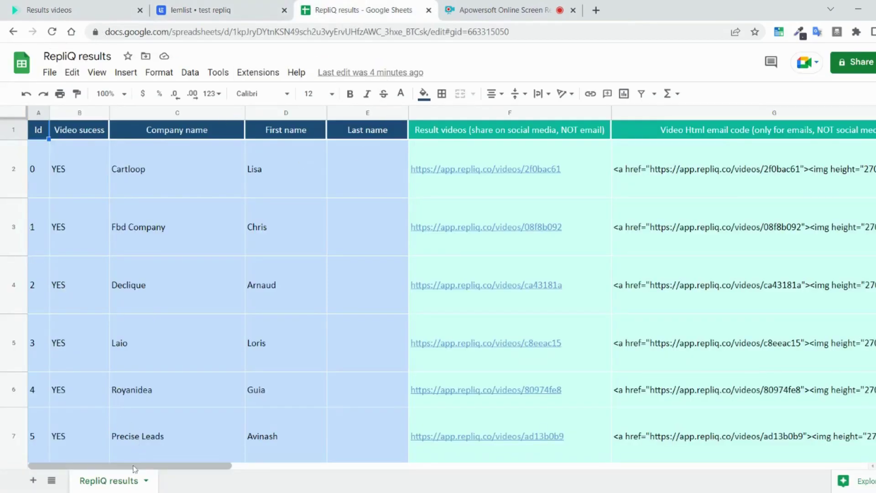
pyautogui.moveTo(135, 470)
pyautogui.mouseDown()
pyautogui.moveTo(313, 454)
pyautogui.moveTo(722, 490)
pyautogui.mouseUp()
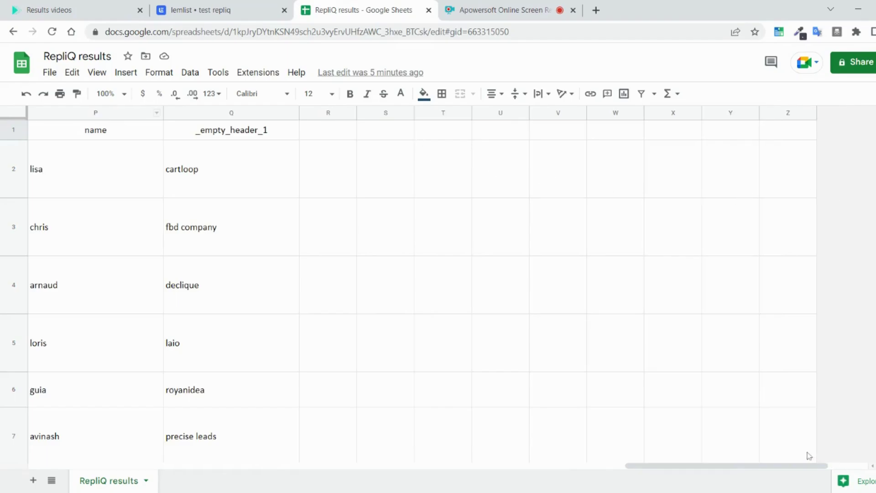
pyautogui.moveTo(806, 466)
pyautogui.mouseDown()
pyautogui.moveTo(596, 475)
pyautogui.moveTo(190, 458)
pyautogui.moveTo(238, 458)
pyautogui.mouseUp()
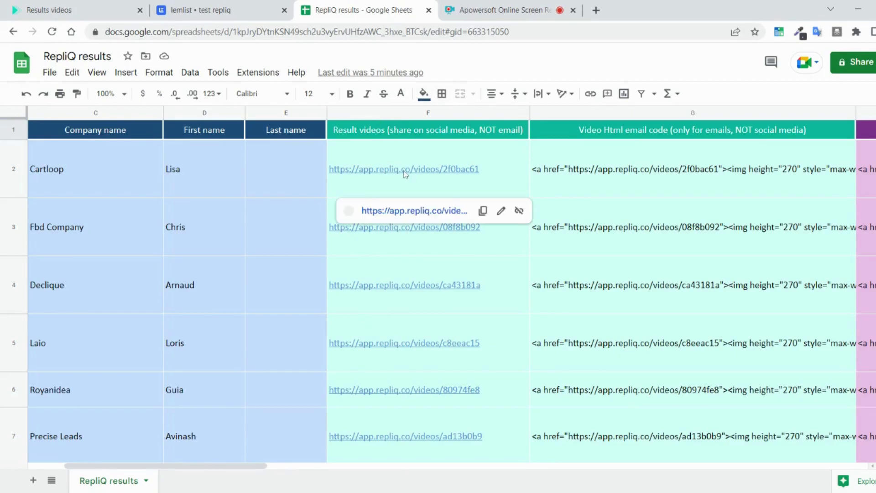
pyautogui.moveTo(404, 169)
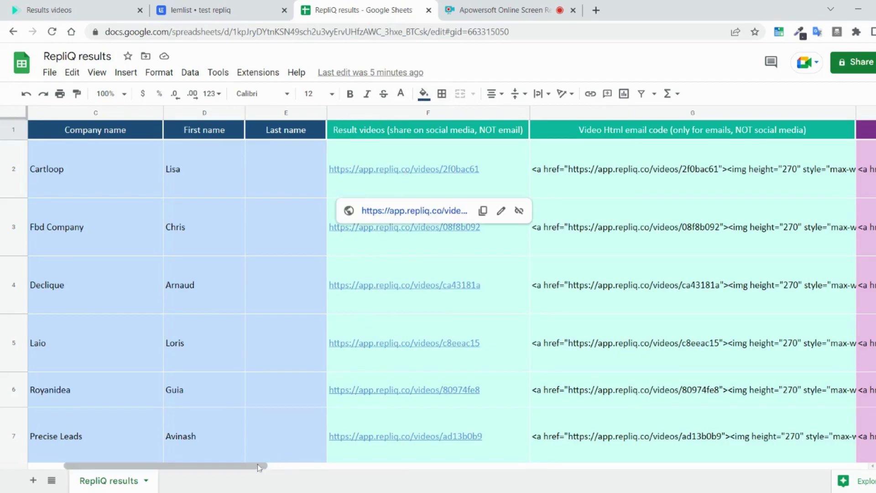
pyautogui.moveTo(259, 465); pyautogui.dragTo(319, 479)
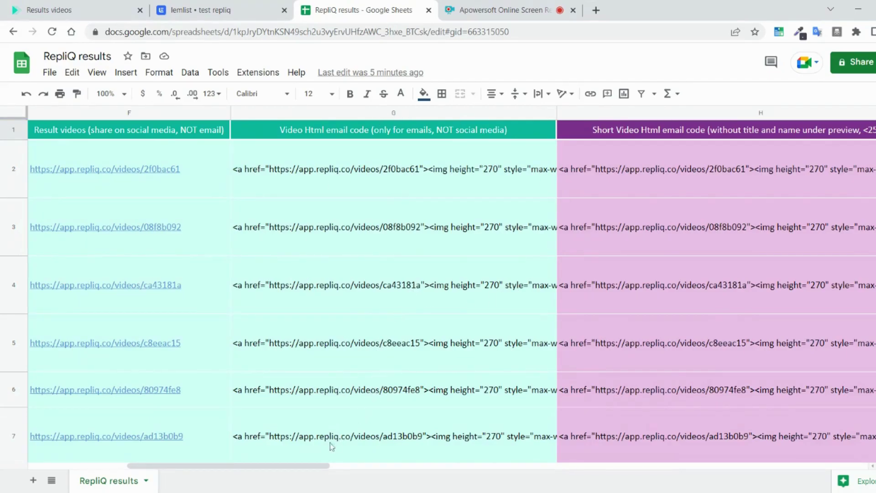
pyautogui.moveTo(313, 472); pyautogui.dragTo(321, 473)
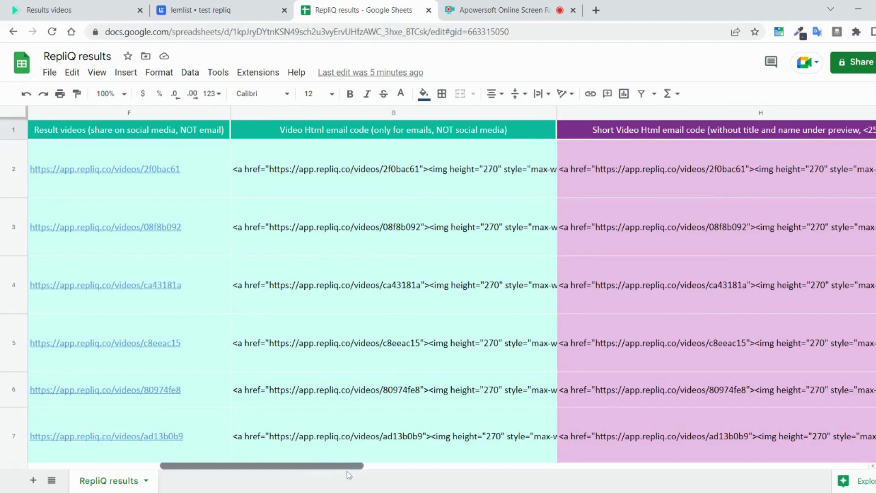
pyautogui.moveTo(321, 474); pyautogui.dragTo(368, 474)
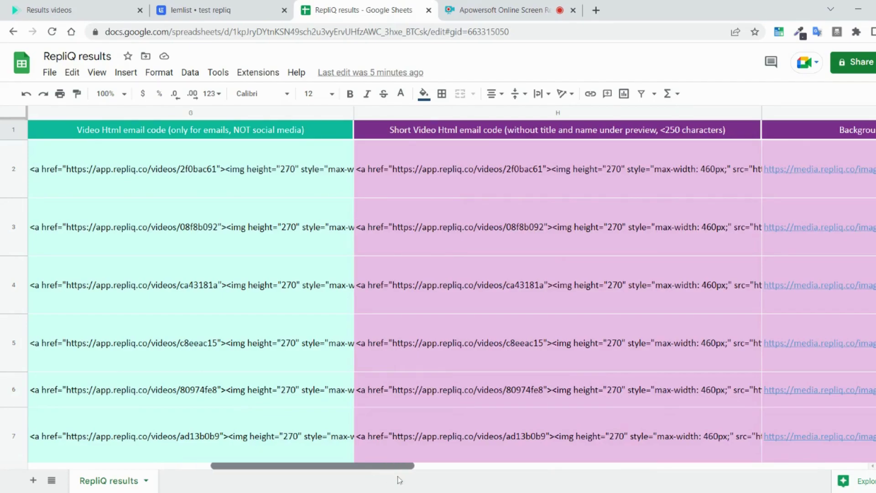
pyautogui.moveTo(368, 474); pyautogui.dragTo(404, 477)
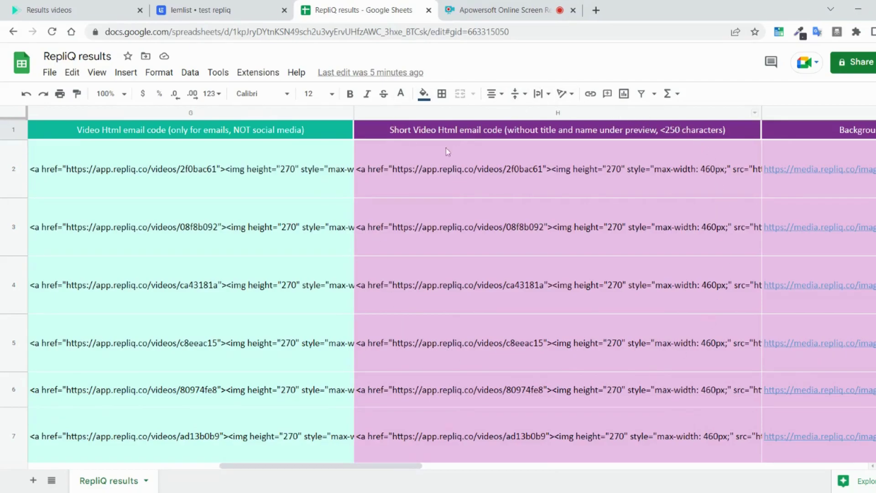
pyautogui.moveTo(484, 228); pyautogui.dragTo(481, 325)
# Step: Select the short HTML email code column and scroll across to the prompt columns
pyautogui.click(592, 187)
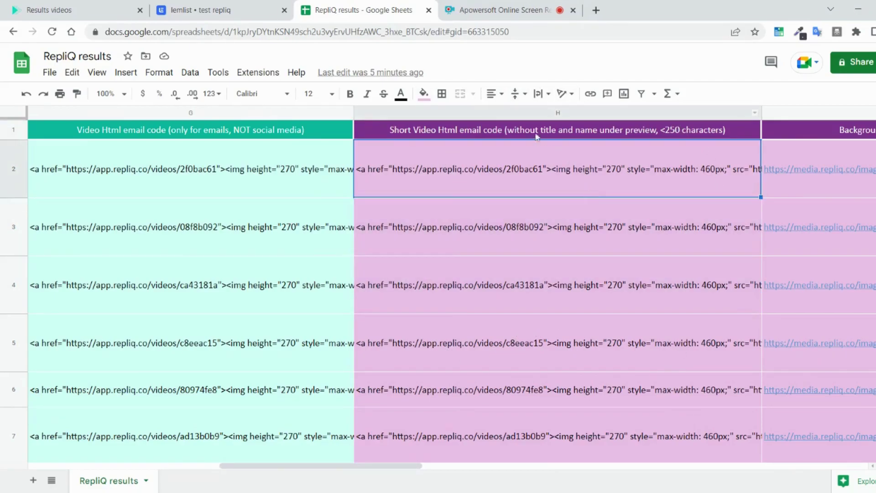
pyautogui.click(562, 130)
pyautogui.moveTo(412, 466); pyautogui.dragTo(479, 472)
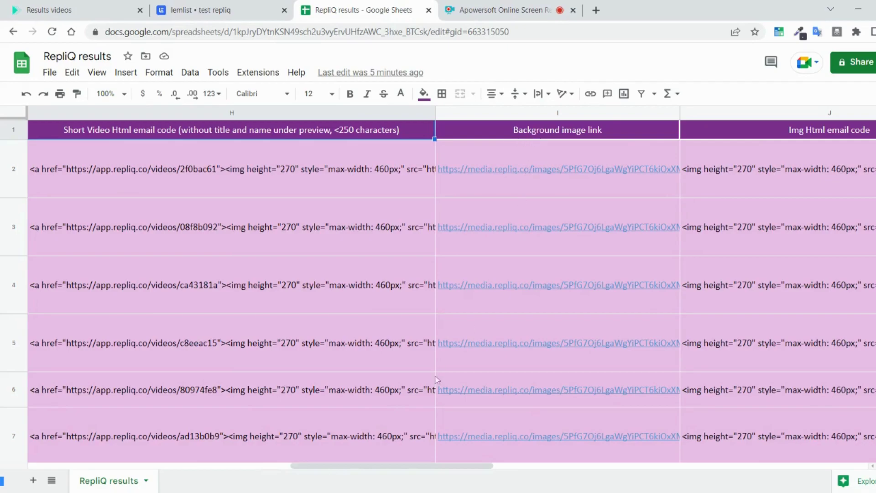
pyautogui.moveTo(324, 466); pyautogui.dragTo(398, 466)
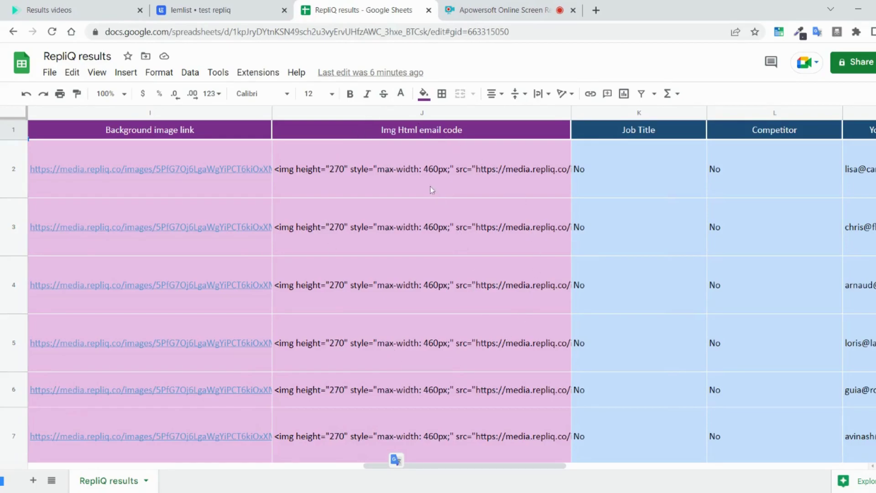
pyautogui.moveTo(539, 466)
pyautogui.mouseDown()
pyautogui.moveTo(593, 478)
pyautogui.moveTo(715, 480)
pyautogui.mouseUp()
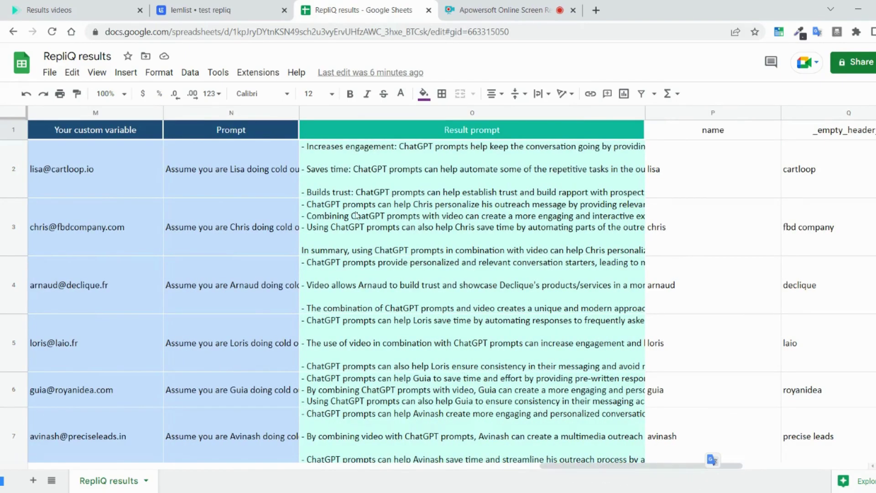
# Step: Read Lisa's full prompt and check each lead's ChatGPT result before switching to lemlist
pyautogui.doubleClick(258, 150)
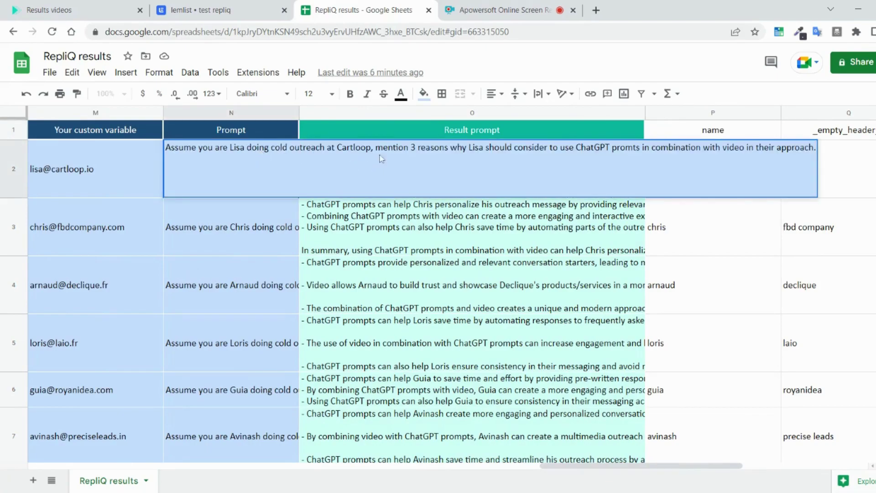
pyautogui.click(431, 219)
pyautogui.click(421, 182)
pyautogui.click(442, 230)
pyautogui.click(440, 272)
pyautogui.click(429, 331)
pyautogui.click(423, 401)
pyautogui.click(459, 459)
pyautogui.scroll(-2, 490, 388)
pyautogui.scroll(2, 479, 414)
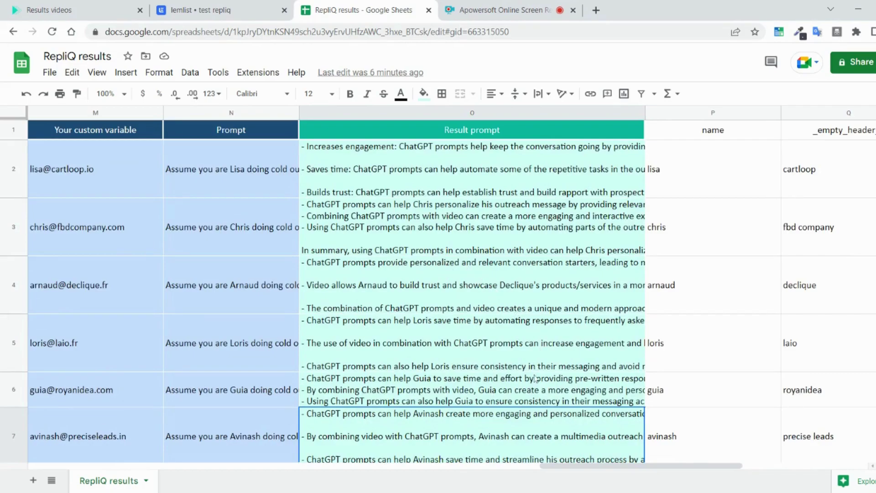
pyautogui.click(217, 10)
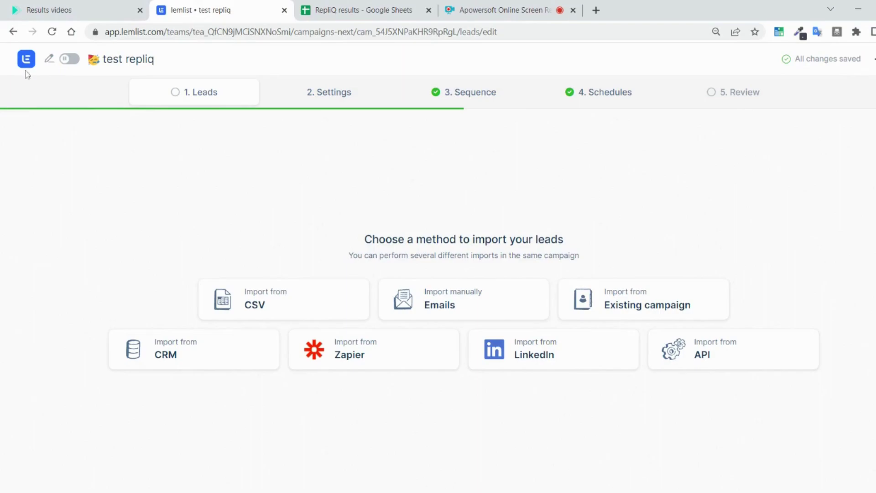
# Step: Upload the RepliQ results CSV and import all 86 leads into 'test repliq'
pyautogui.click(268, 300)
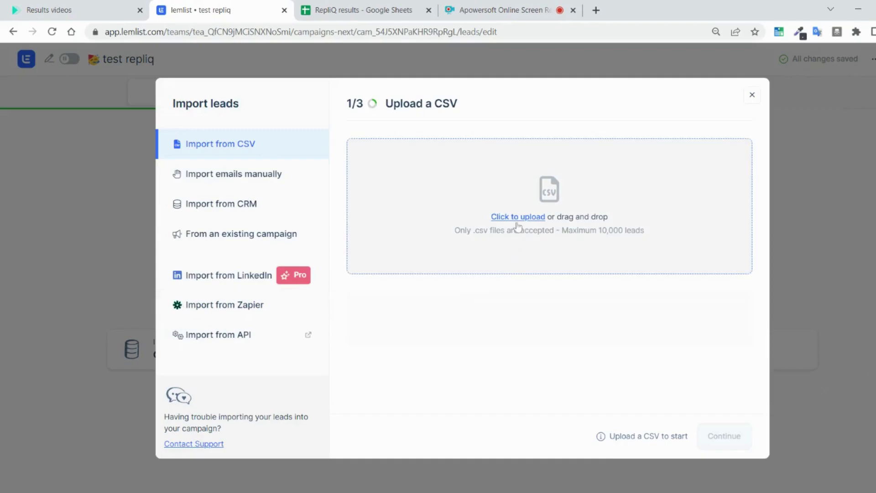
pyautogui.moveTo(517, 224); pyautogui.dragTo(517, 225)
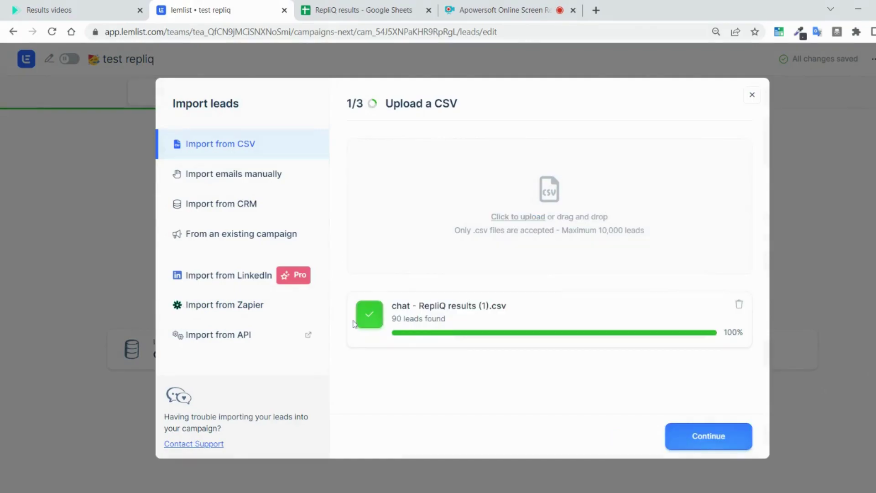
pyautogui.click(697, 435)
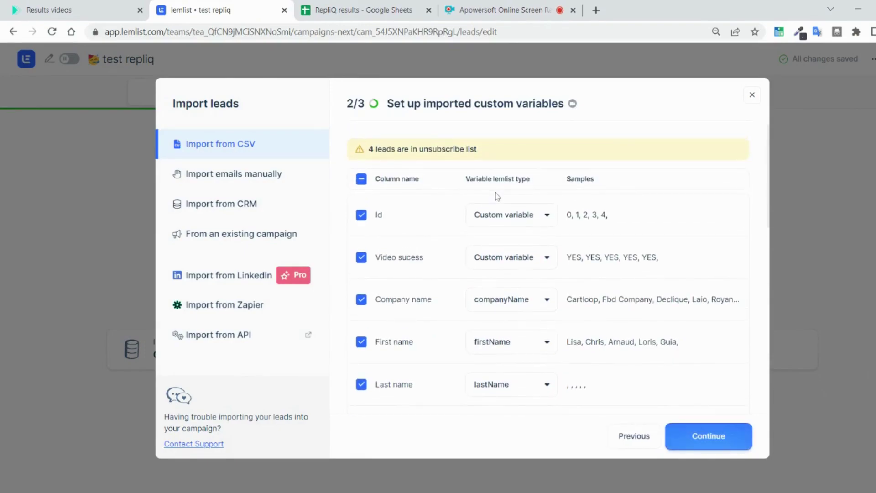
pyautogui.scroll(-2, 498, 199)
pyautogui.scroll(2, 498, 199)
pyautogui.click(684, 437)
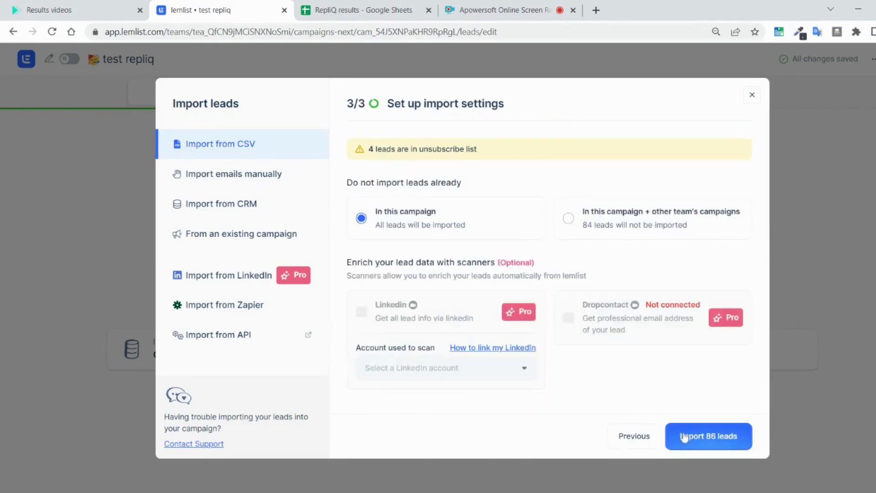
pyautogui.click(729, 437)
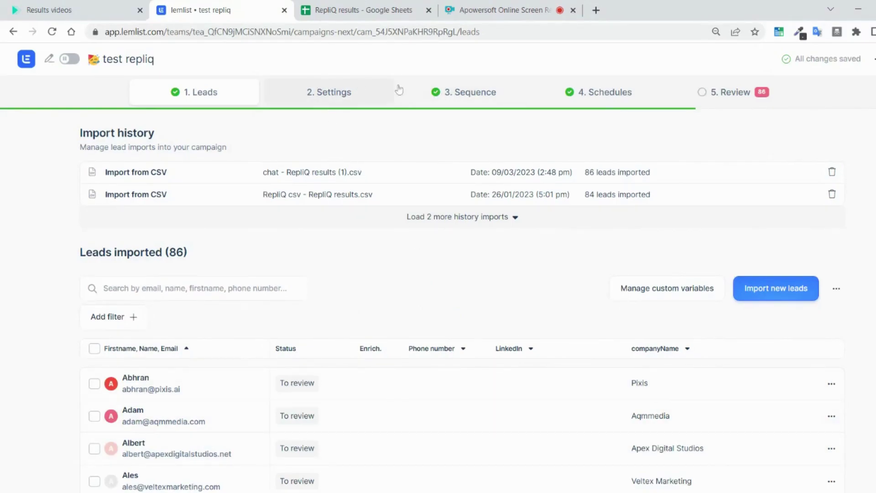
# Step: Add an empty line below the greeting in the first sequence email
pyautogui.click(462, 89)
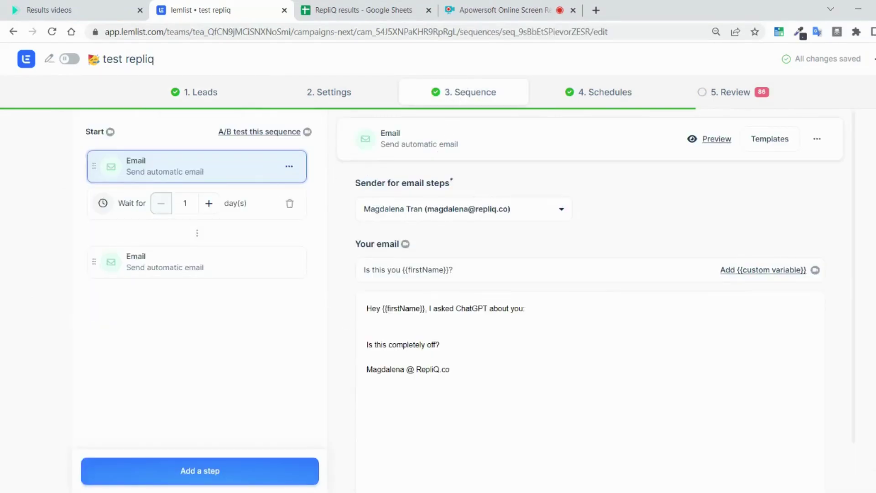
pyautogui.click(378, 320)
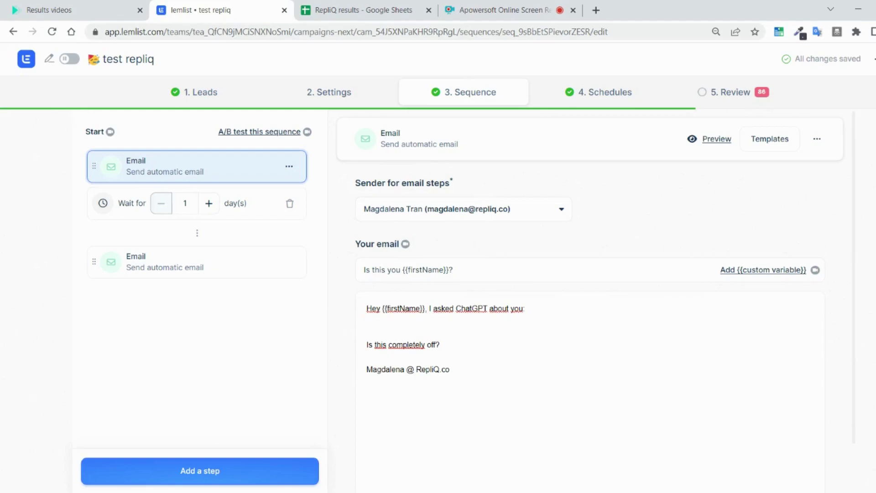
pyautogui.press('Return')
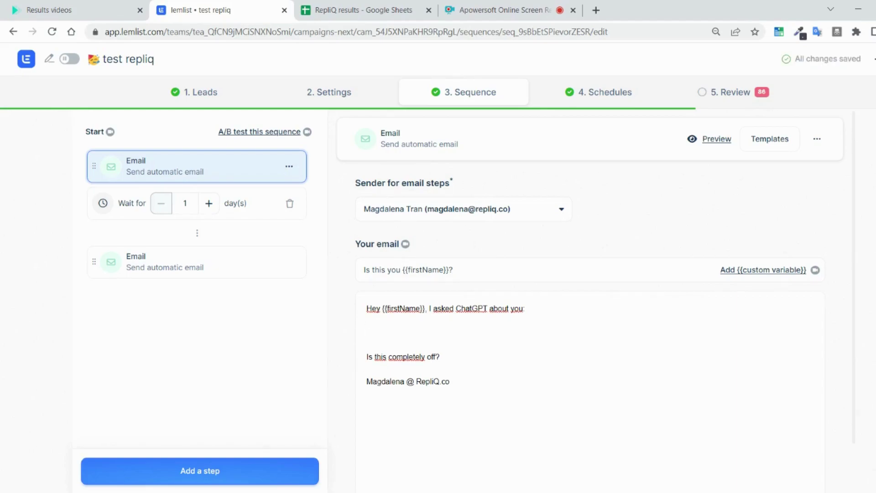
# Step: Insert the {{Img Html email code}} custom variable on that new line
pyautogui.scroll(-1, 589, 297)
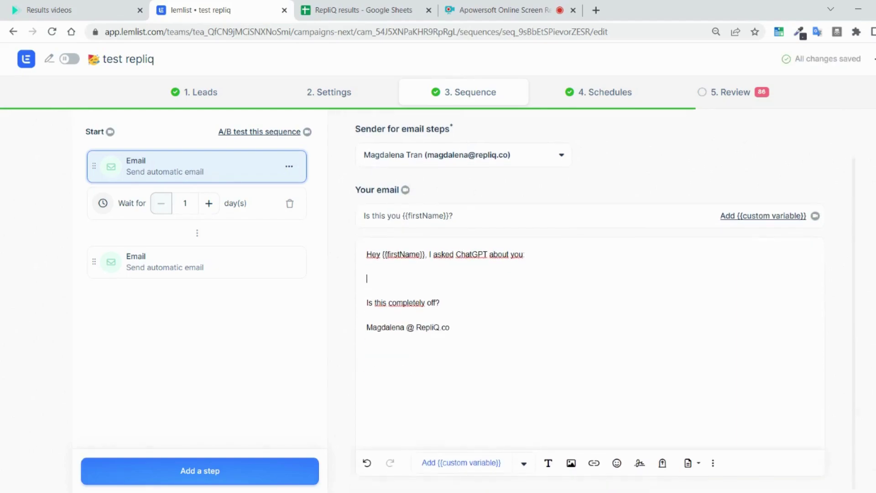
pyautogui.click(461, 461)
pyautogui.scroll(-5, 539, 245)
pyautogui.scroll(-1, 538, 244)
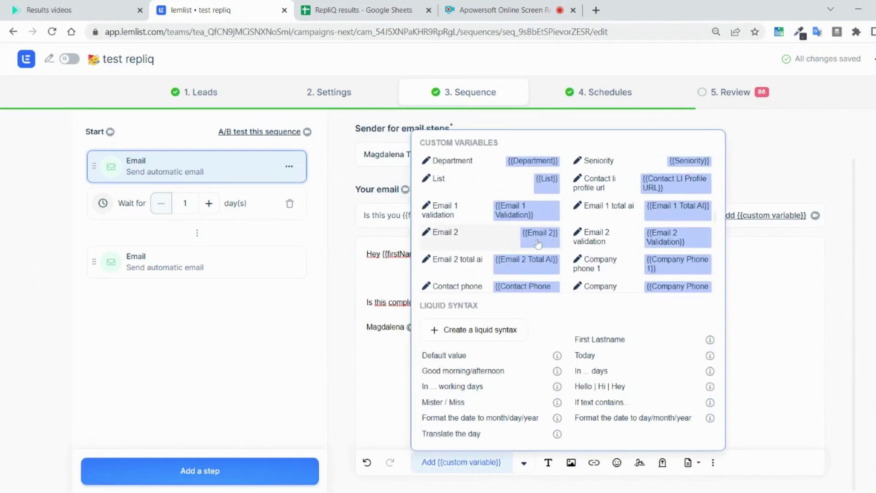
pyautogui.scroll(-3, 538, 244)
pyautogui.scroll(-3, 538, 244)
pyautogui.scroll(-2, 539, 244)
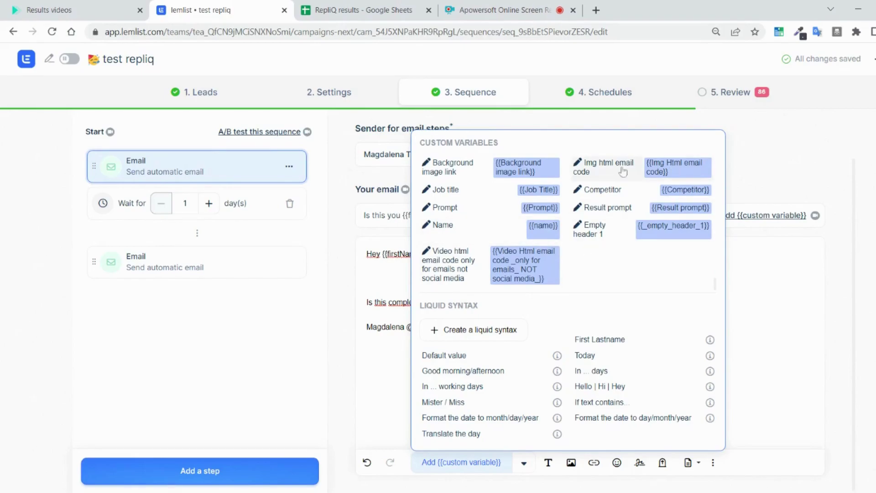
pyautogui.click(674, 169)
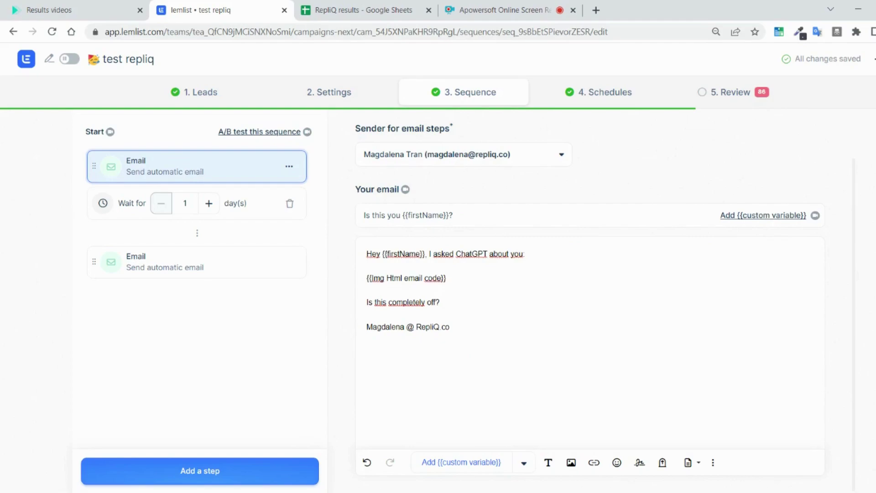
# Step: Add a blank line above Cheers! in the follow-up email
pyautogui.click(244, 272)
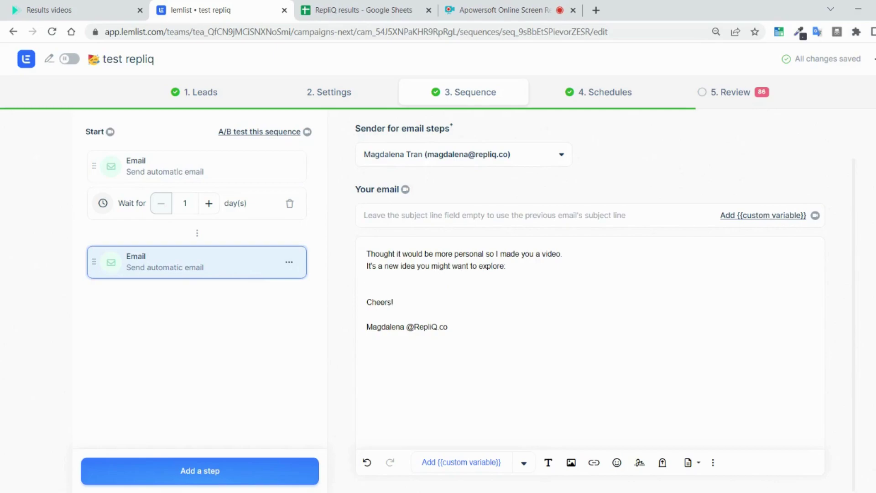
pyautogui.press('Return')
pyautogui.press('Return')
pyautogui.press('BackSpace')
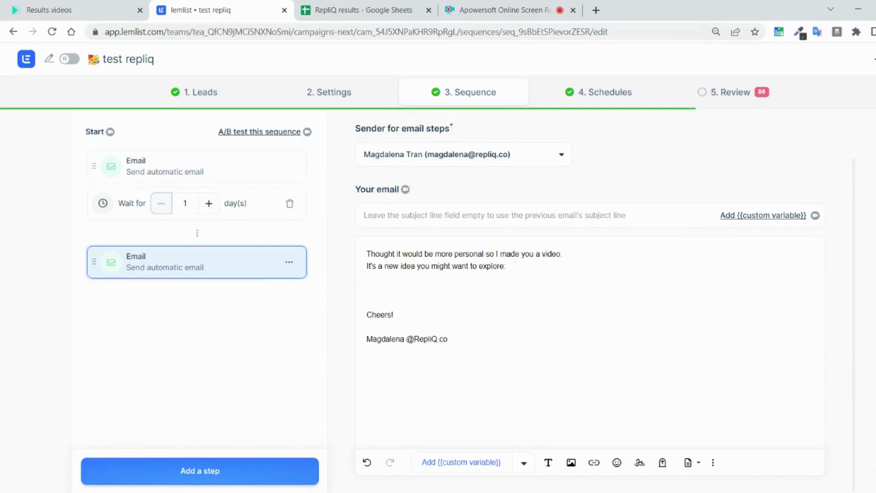
# Step: Insert the {{Video Html email code}} custom variable on that line
pyautogui.click(461, 462)
pyautogui.scroll(-3, 473, 250)
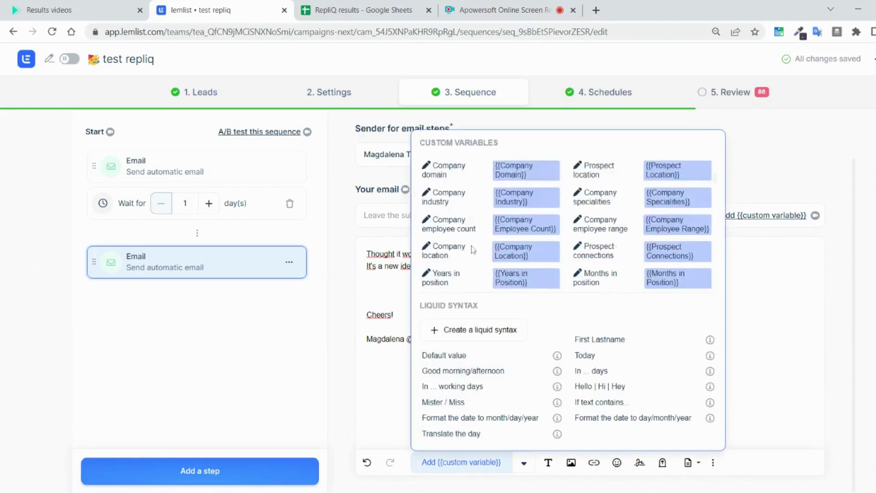
pyautogui.scroll(-3, 477, 261)
pyautogui.scroll(-3, 475, 256)
pyautogui.scroll(-3, 475, 272)
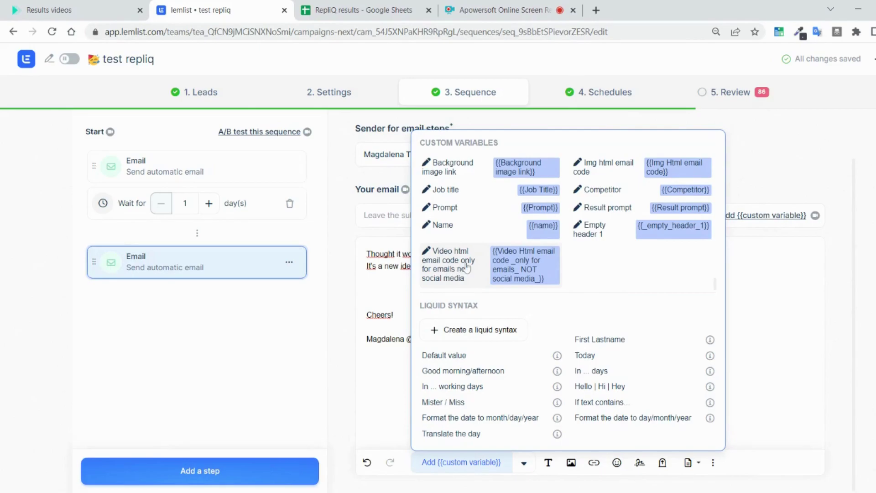
pyautogui.click(535, 273)
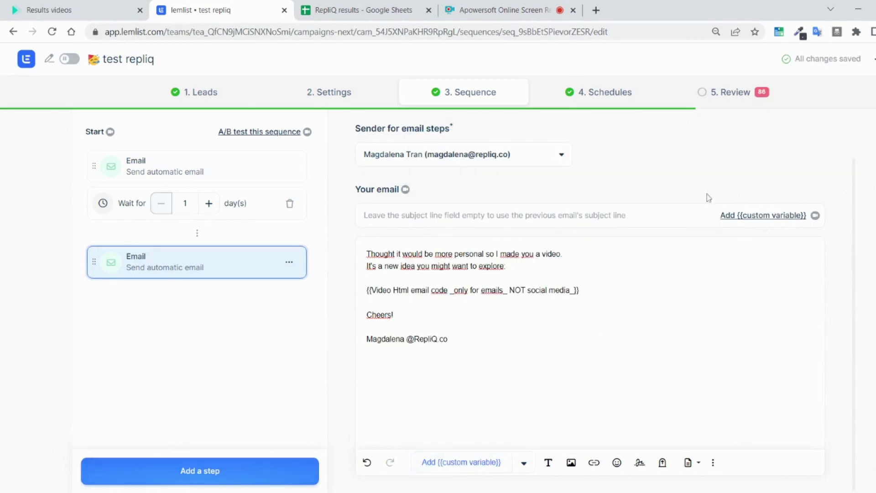
# Step: Open the Review step and scroll through the first leads' personalized email previews
pyautogui.click(747, 95)
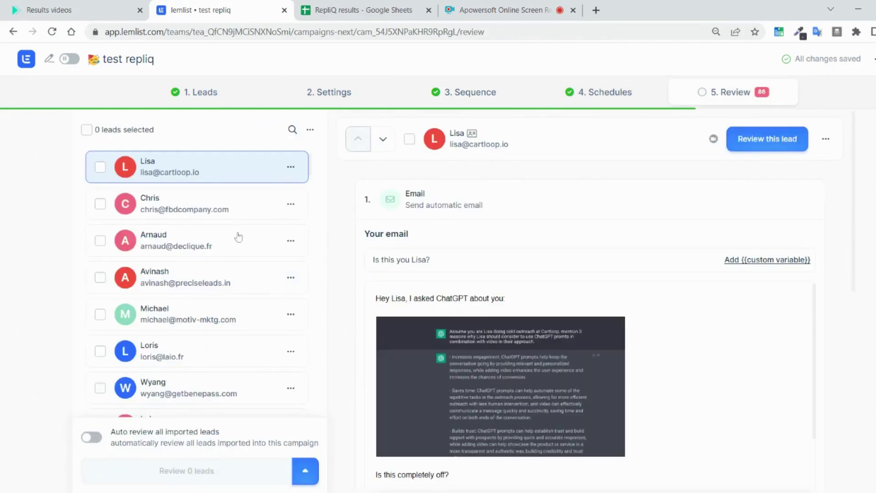
pyautogui.scroll(-1, 529, 310)
pyautogui.scroll(1, 513, 333)
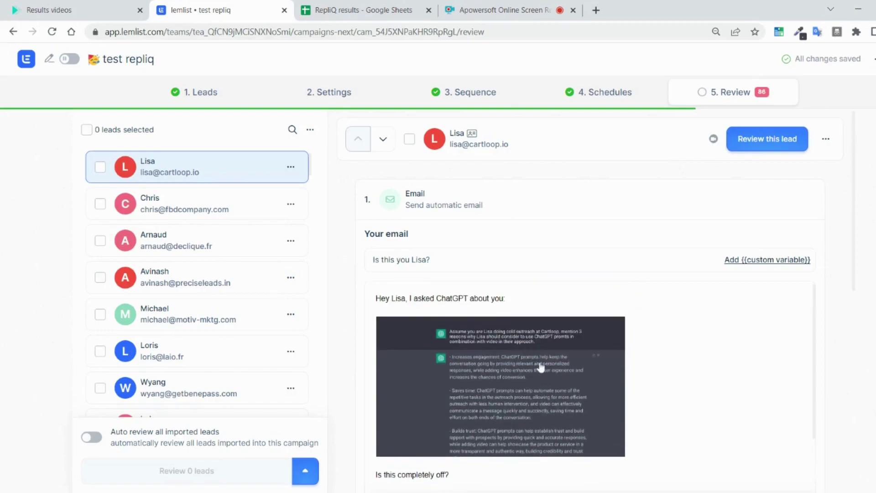
pyautogui.click(207, 288)
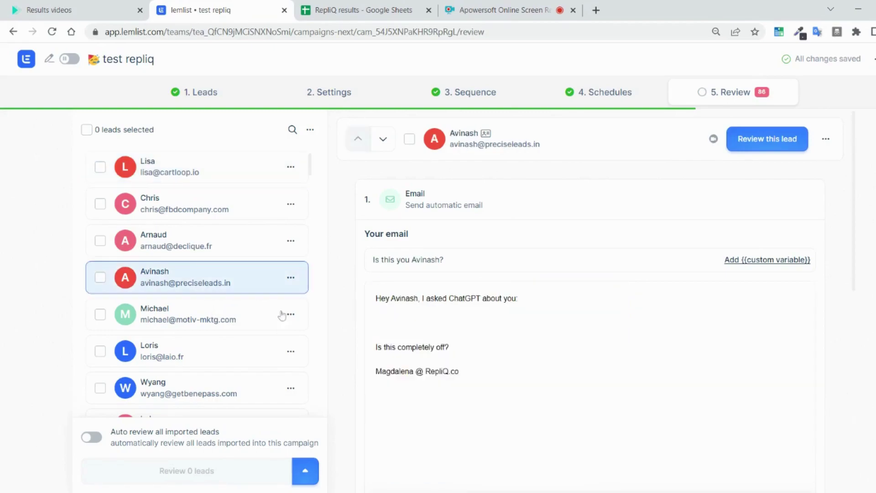
pyautogui.scroll(-1, 215, 318)
pyautogui.click(219, 325)
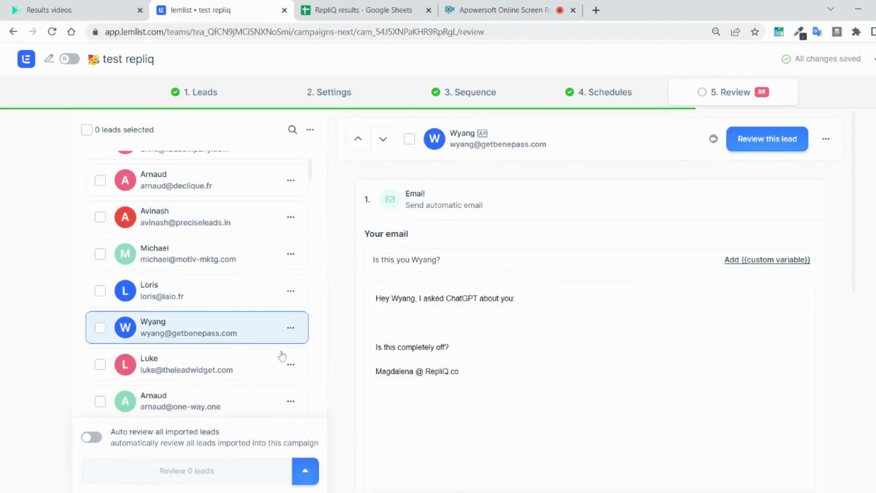
pyautogui.scroll(-1, 485, 343)
pyautogui.scroll(-4, 632, 309)
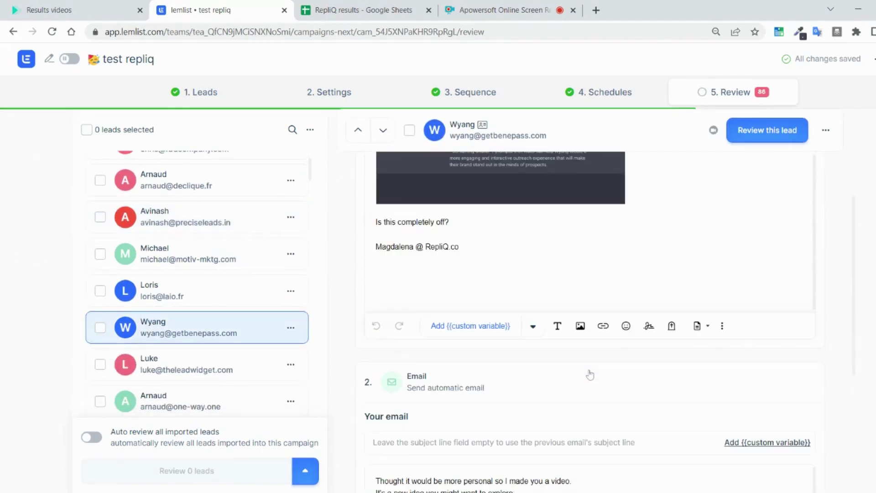
pyautogui.scroll(-1, 532, 358)
pyautogui.scroll(-3, 519, 338)
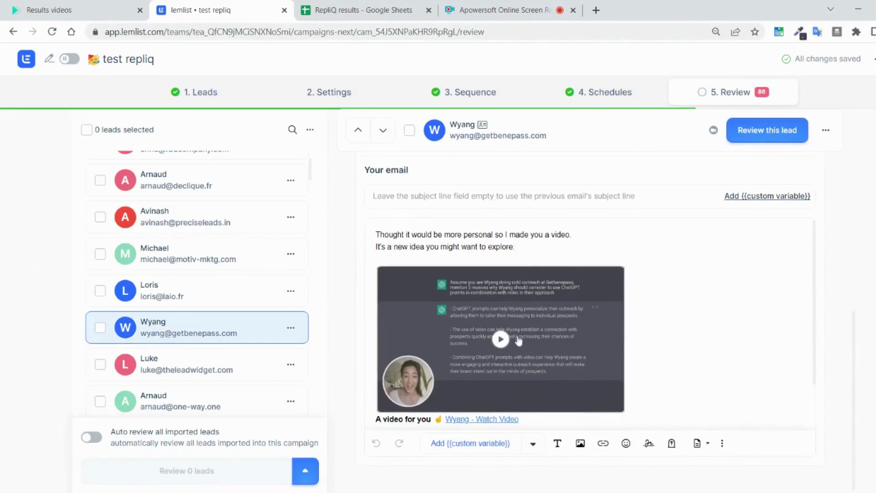
pyautogui.scroll(-1, 521, 396)
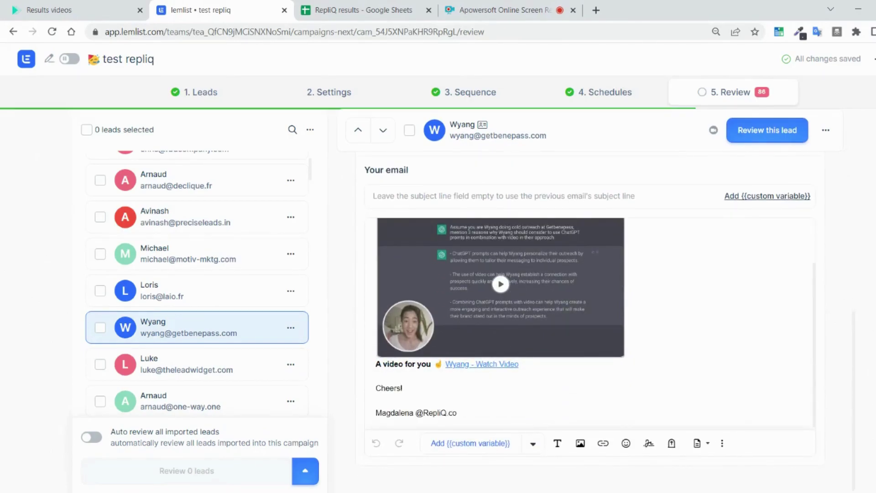
# Step: Check more leads' emails for their own video thumbnail and named Watch Video link
pyautogui.press('Down')
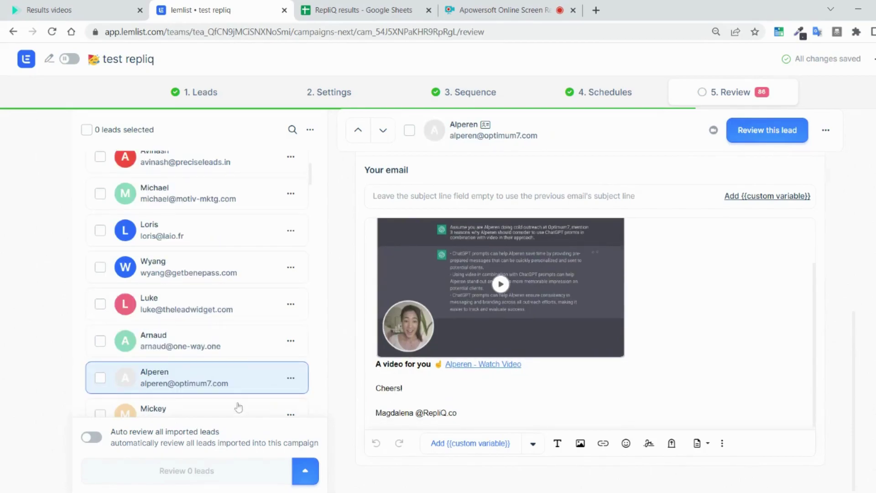
pyautogui.scroll(-1, 234, 402)
pyautogui.click(195, 363)
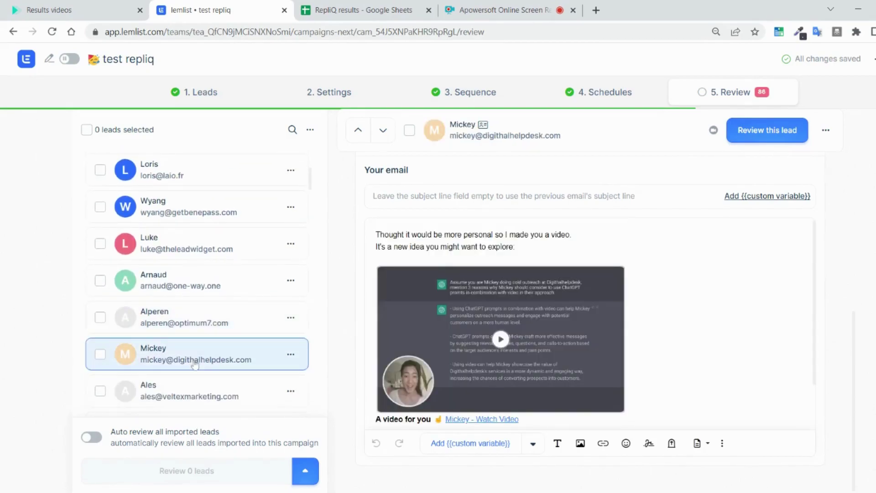
pyautogui.scroll(-1, 202, 341)
pyautogui.click(202, 338)
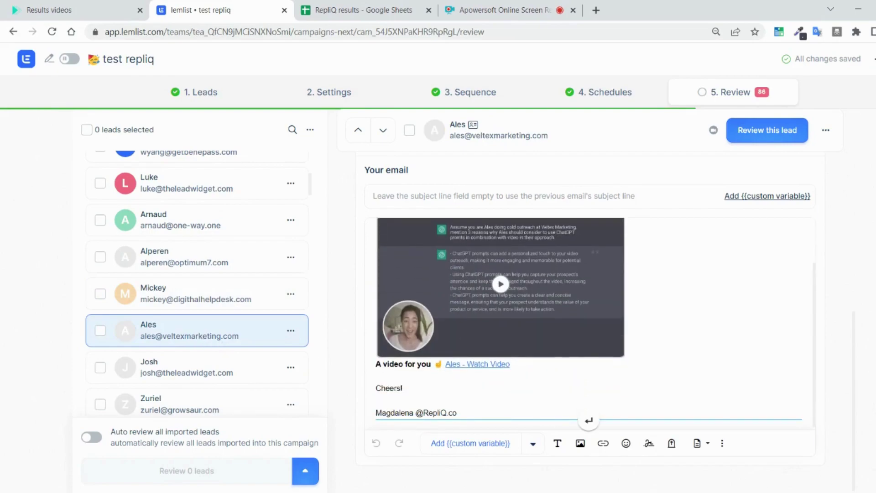
pyautogui.click(234, 377)
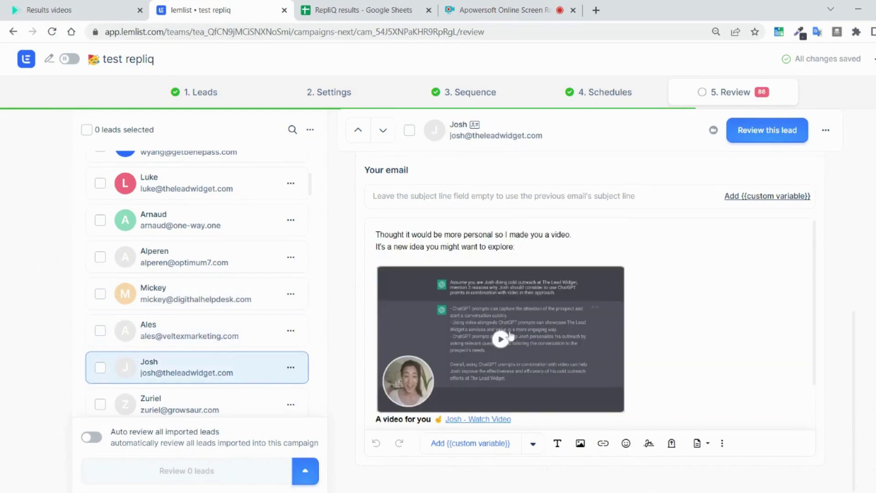
pyautogui.scroll(-1, 615, 332)
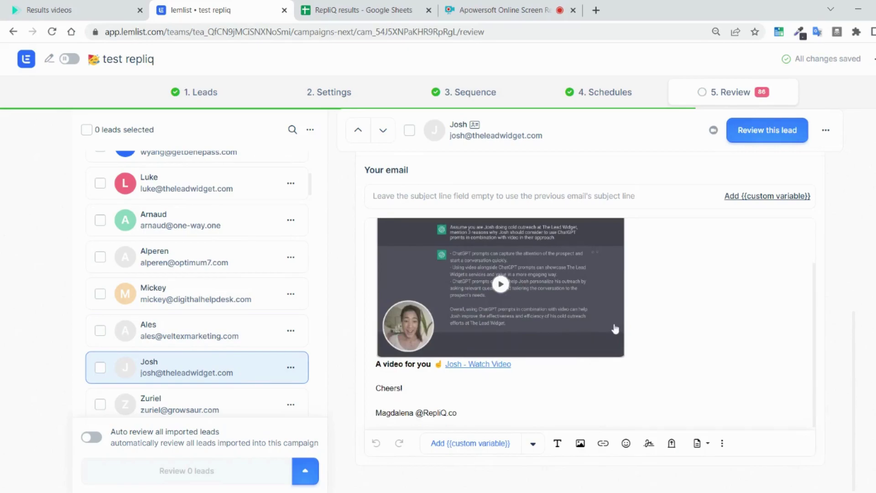